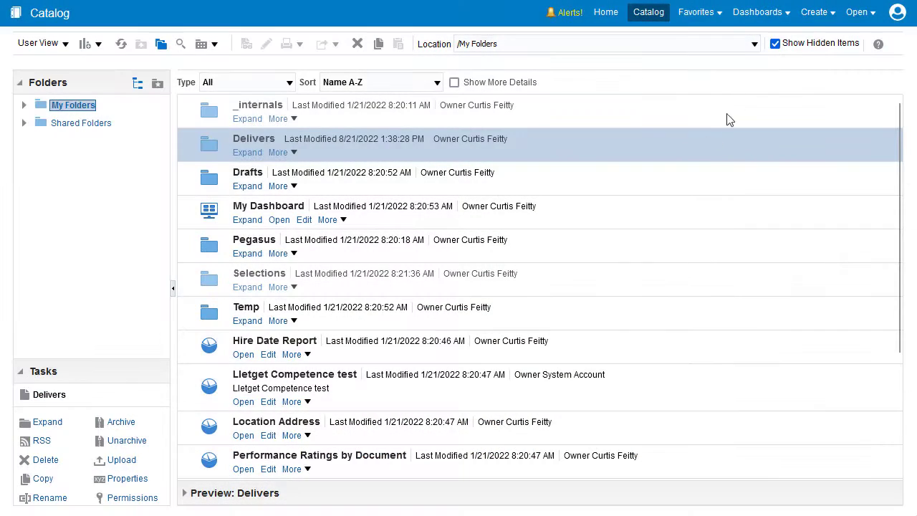
# Create a new analysis using the Workforce Management - Worker Assignment Real Time subject area.
pyautogui.click(815, 12)
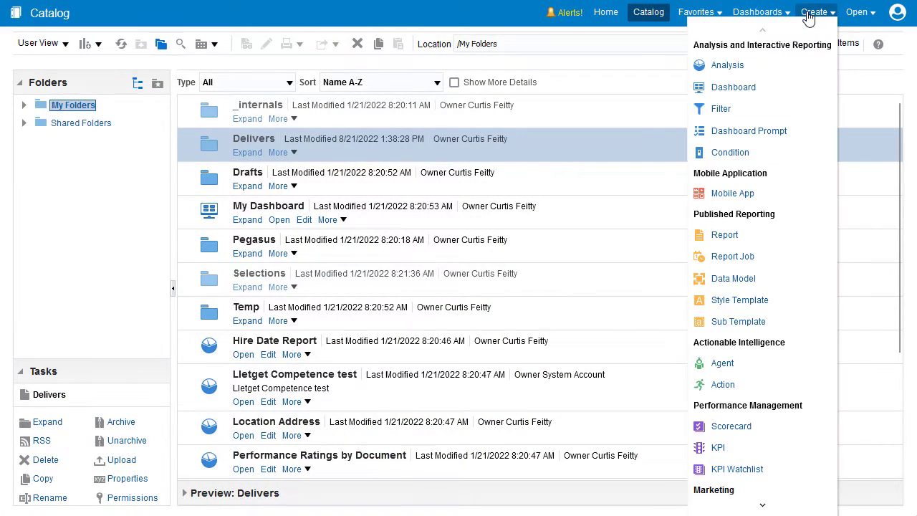
pyautogui.click(736, 67)
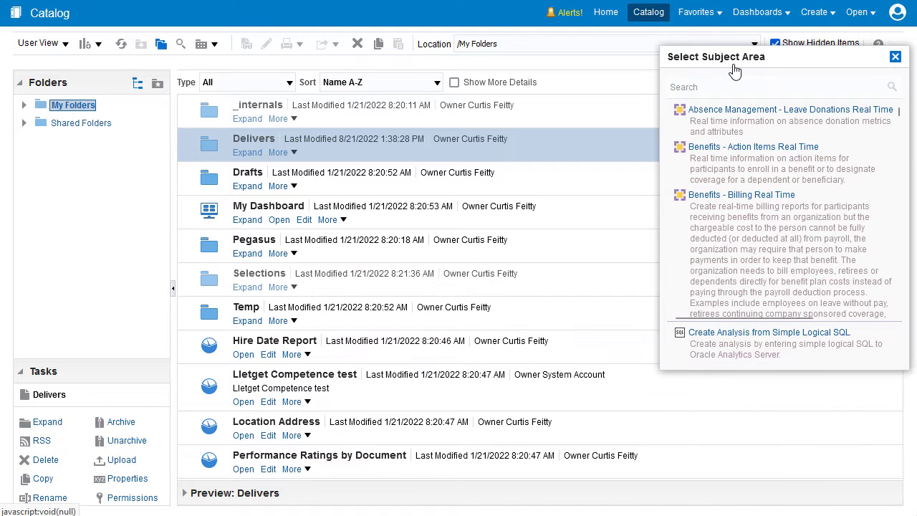
pyautogui.hotkey('ctrl', 'f')
pyautogui.write('wor')
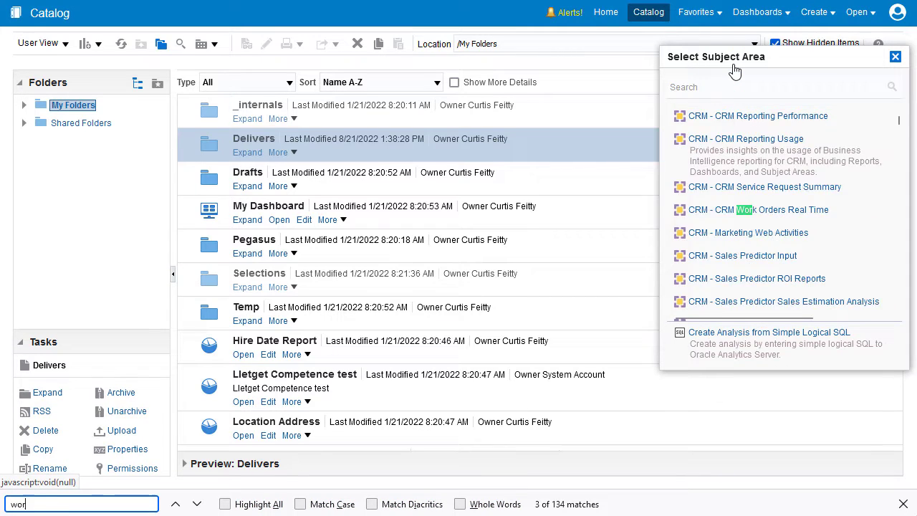
pyautogui.write('ker assignment')
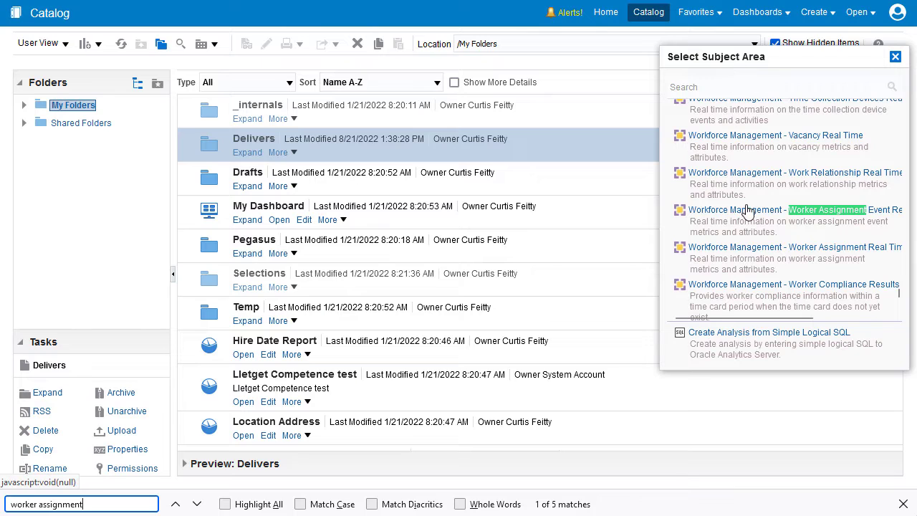
pyautogui.click(752, 252)
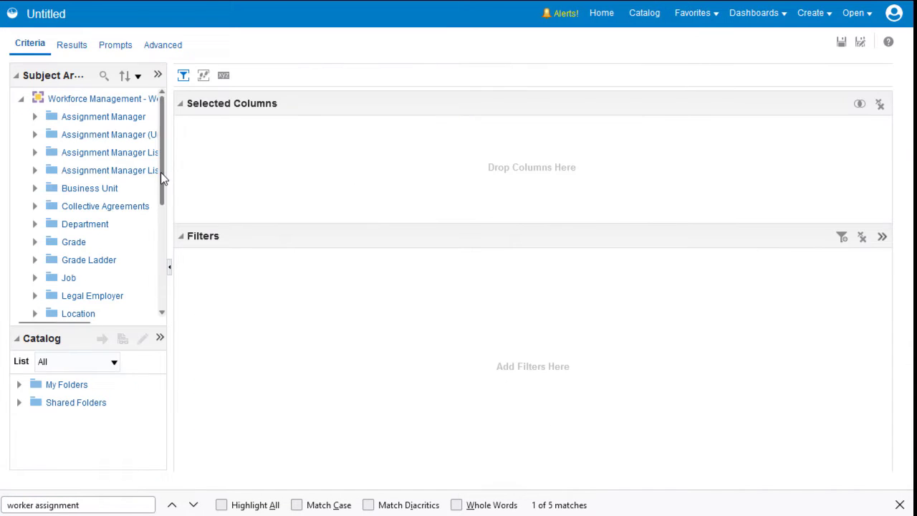
# Add Worker's Person Date of Birth as the analysis's first column.
pyautogui.scroll(-3, 152, 225)
pyautogui.scroll(-3, 152, 244)
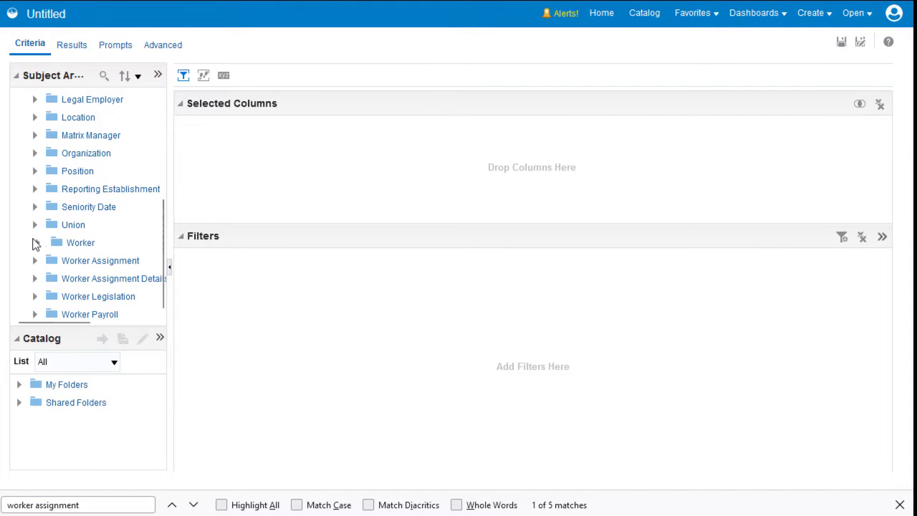
pyautogui.click(35, 243)
pyautogui.hotkey('ctrl', 'f')
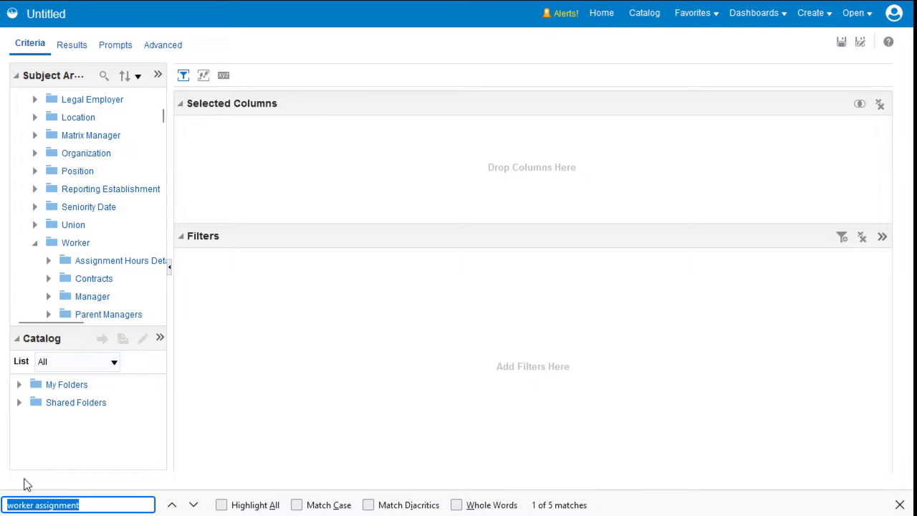
pyautogui.write('person date')
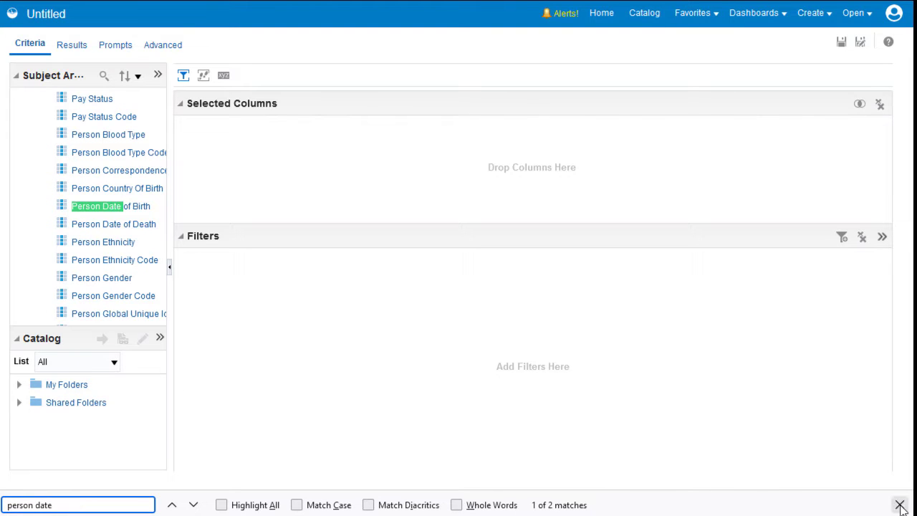
pyautogui.click(899, 505)
pyautogui.doubleClick(119, 209)
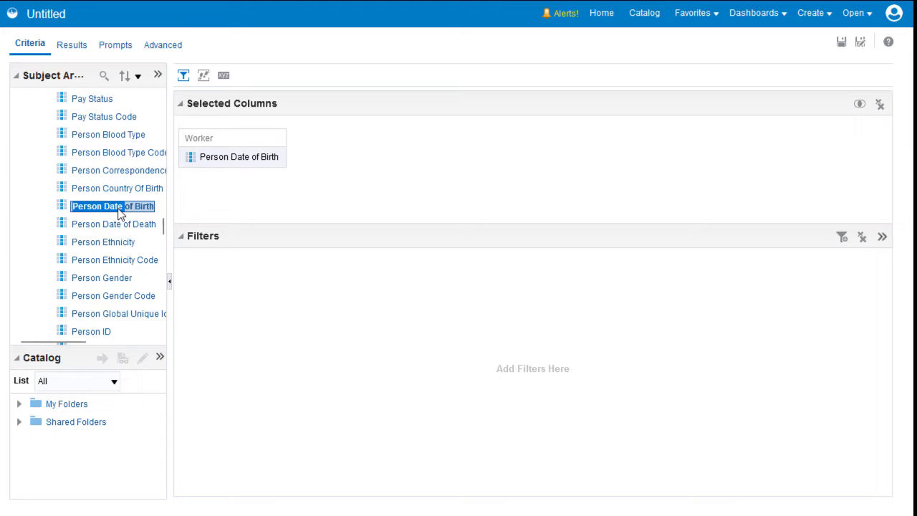
pyautogui.moveTo(164, 231); pyautogui.dragTo(153, 122)
# Add Worker Assignment's Assignment Count and preview the counts by birth date.
pyautogui.click(31, 211)
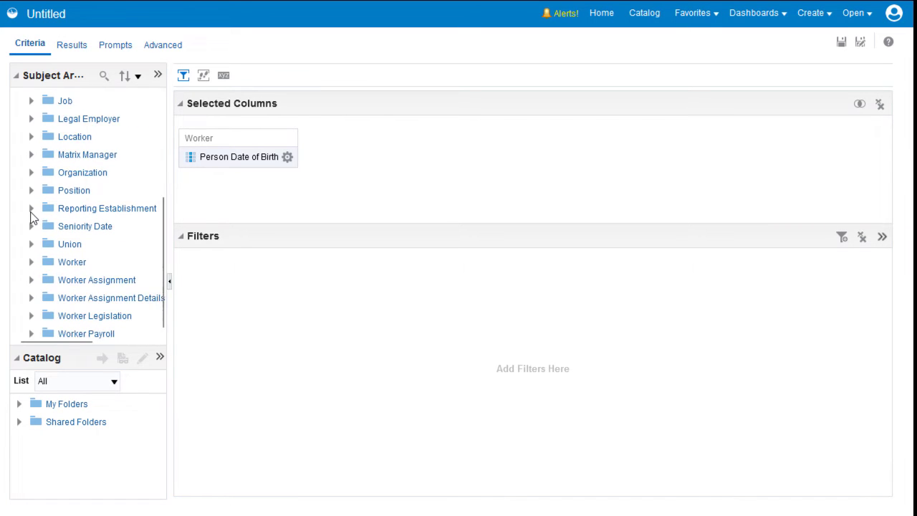
pyautogui.click(31, 280)
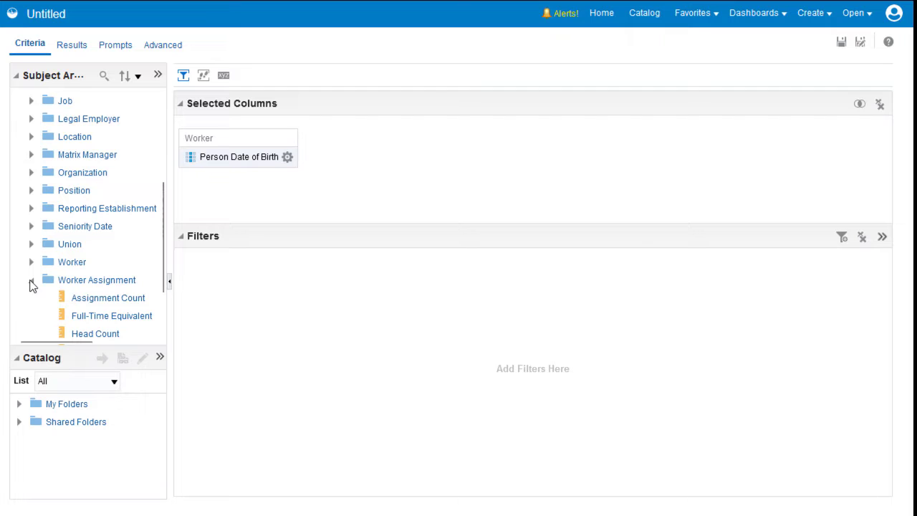
pyautogui.doubleClick(77, 300)
pyautogui.click(68, 47)
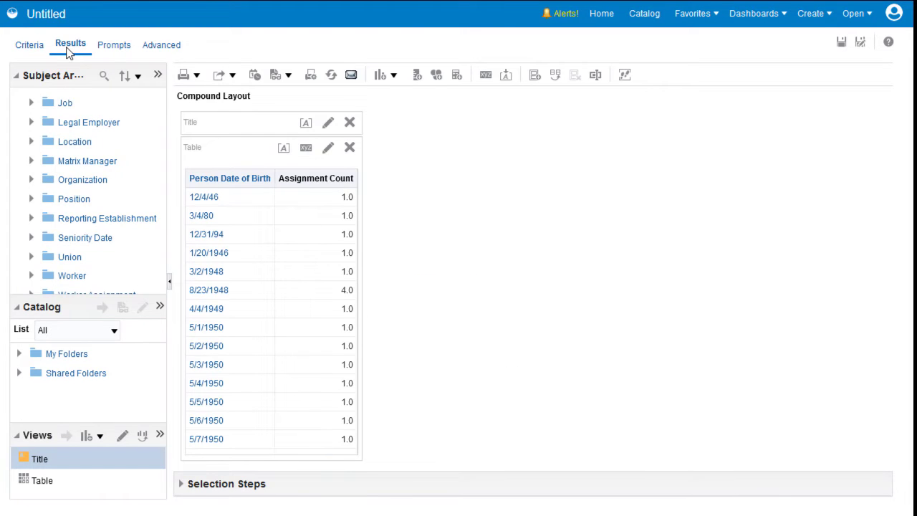
pyautogui.click(30, 47)
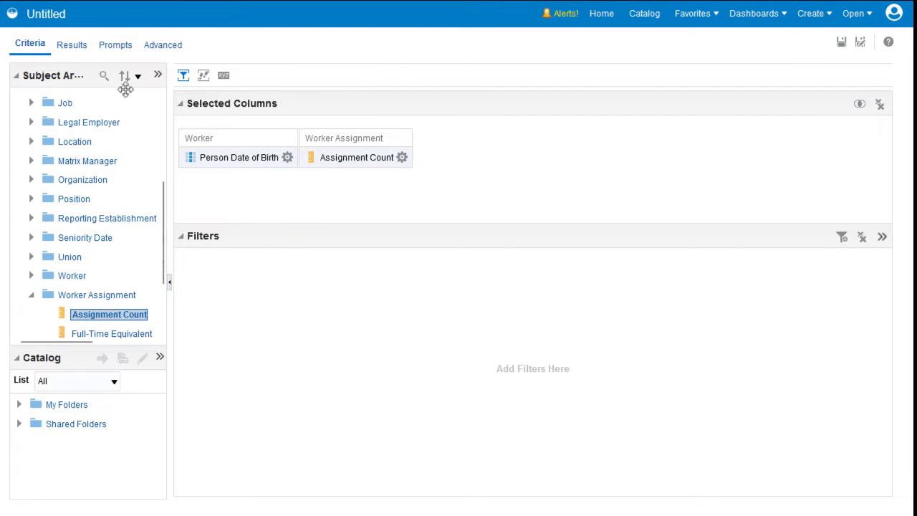
# Wrap the date-of-birth formula in TIMESTAMPDIFF with the SQL_TSI_YEAR interval.
pyautogui.click(287, 157)
pyautogui.click(326, 201)
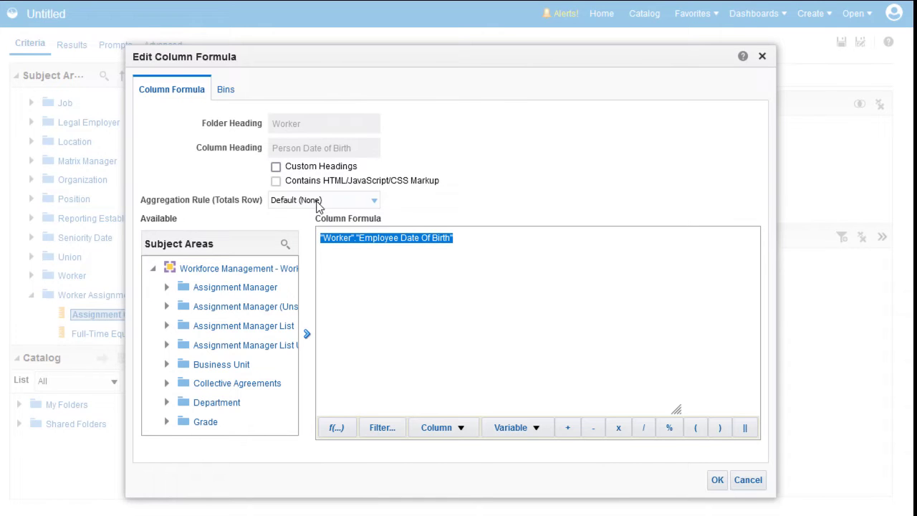
pyautogui.click(336, 428)
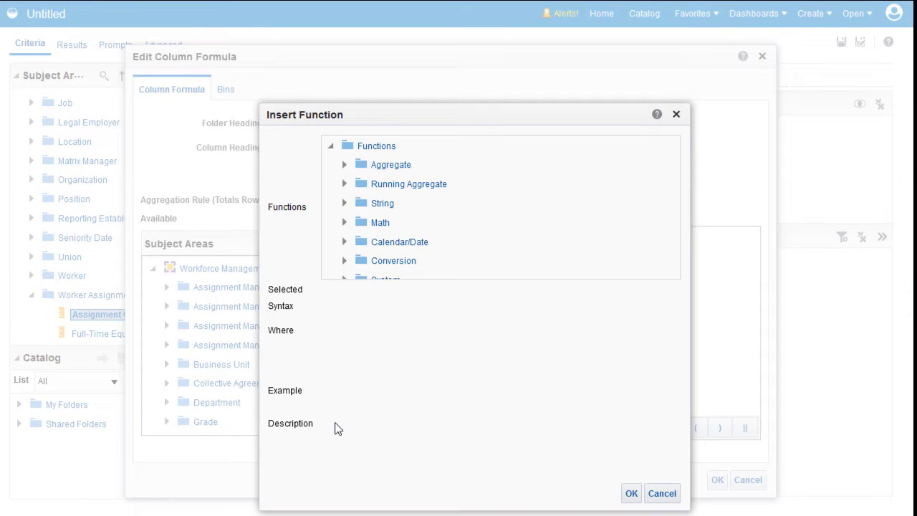
pyautogui.click(345, 243)
pyautogui.scroll(-1, 348, 247)
pyautogui.scroll(-3, 345, 247)
pyautogui.scroll(-3, 345, 247)
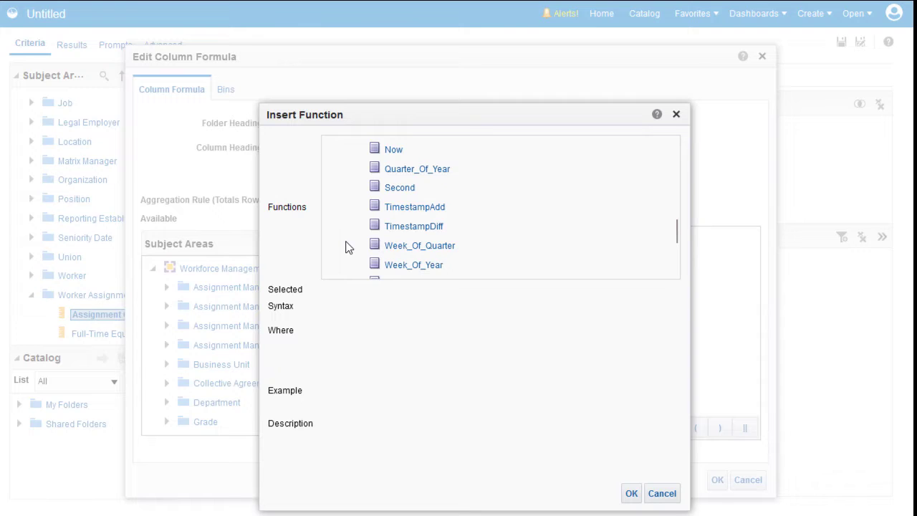
pyautogui.click(401, 226)
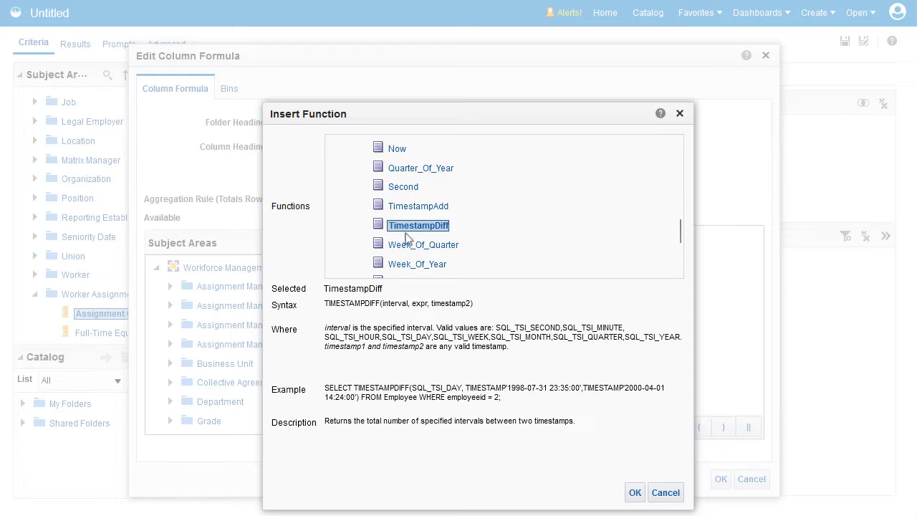
pyautogui.click(634, 492)
pyautogui.doubleClick(407, 238)
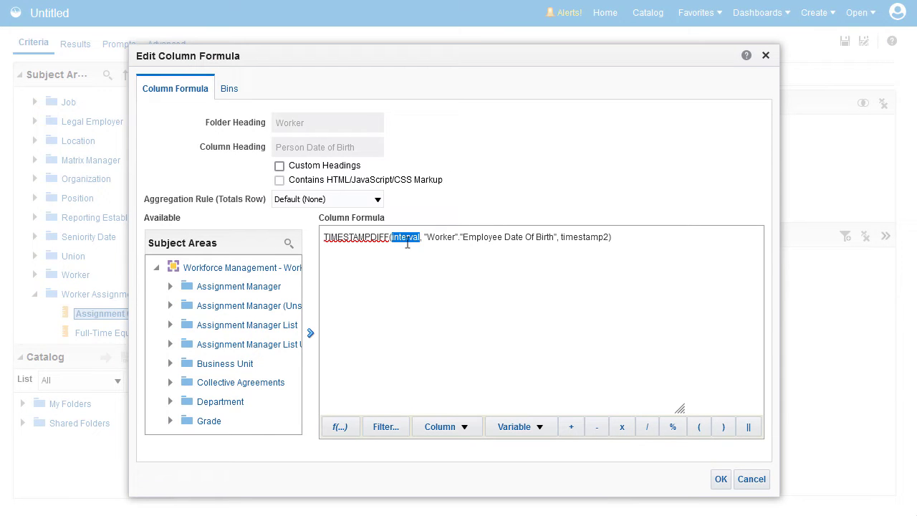
pyautogui.write('sql_')
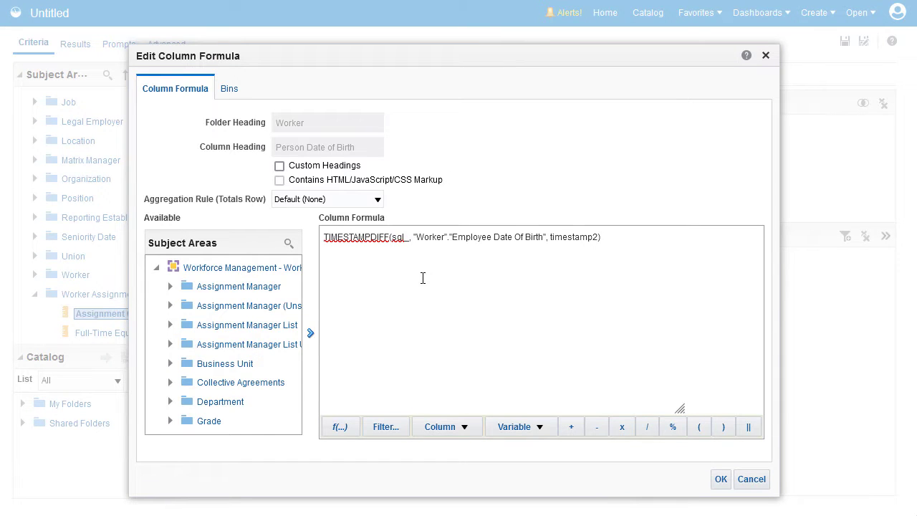
pyautogui.write('tsi_year')
# Use CURRENT_DATE as TIMESTAMPDIFF's second timestamp.
pyautogui.doubleClick(597, 237)
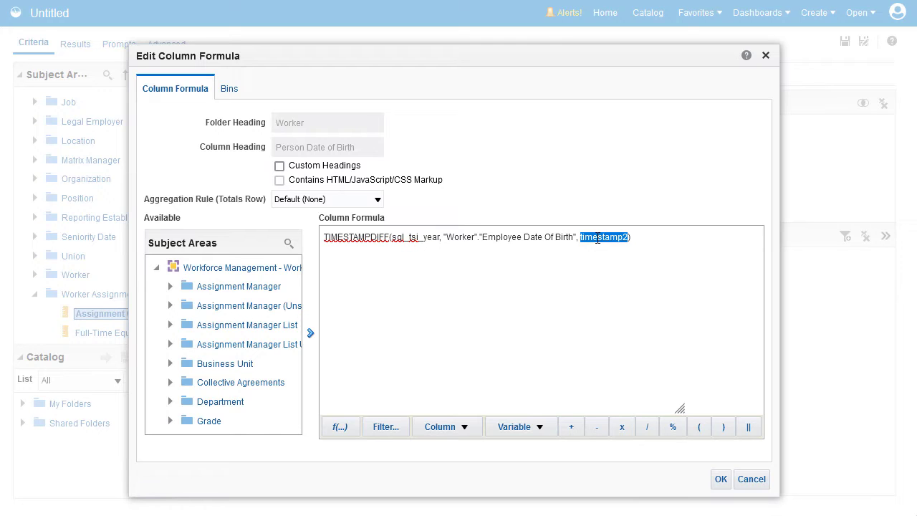
pyautogui.click(339, 426)
pyautogui.click(422, 261)
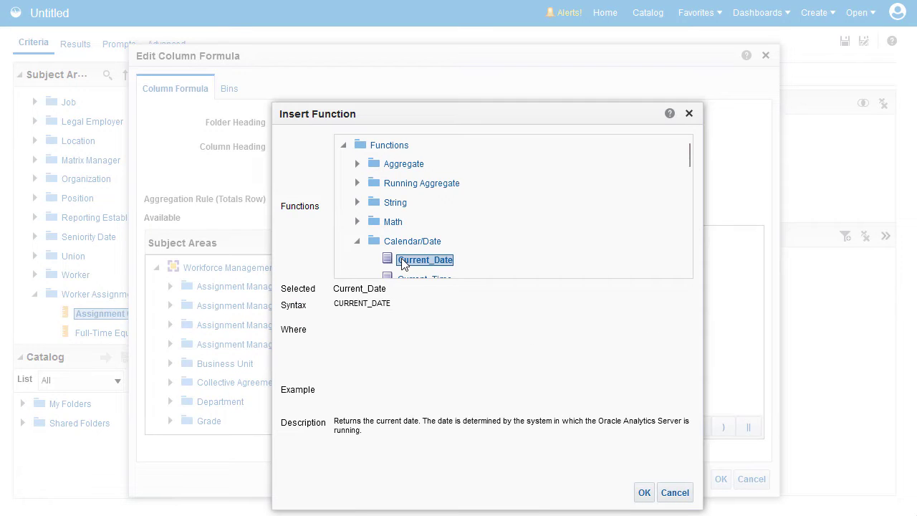
pyautogui.click(644, 492)
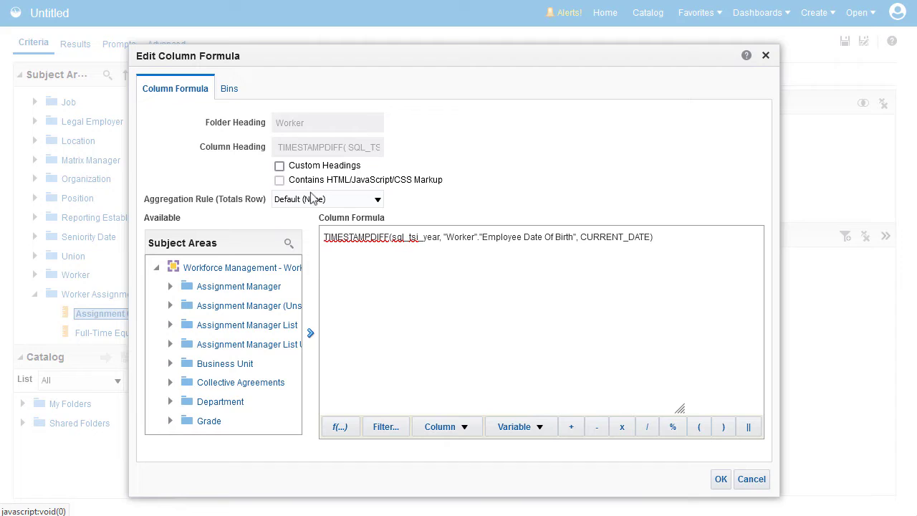
# Give the column the custom heading 'Age' and preview assignment counts by age.
pyautogui.click(280, 165)
pyautogui.moveTo(276, 147); pyautogui.dragTo(397, 152)
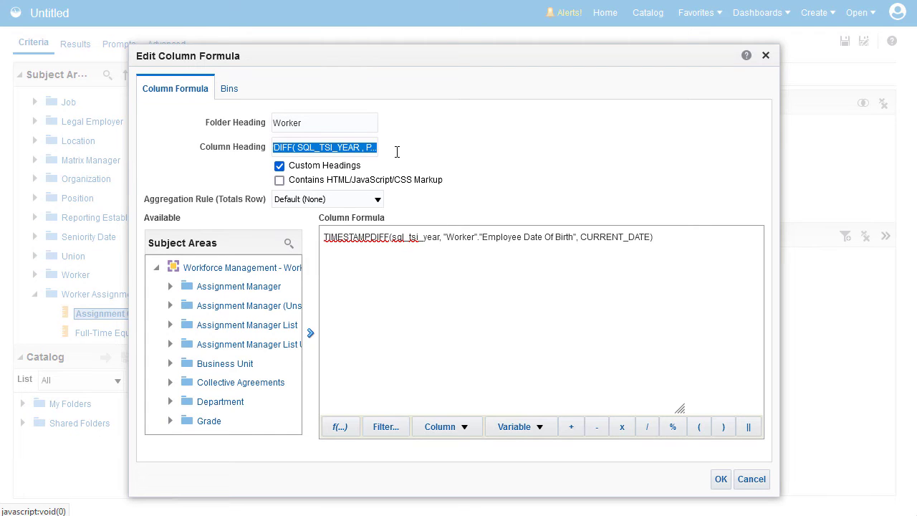
pyautogui.write('Age')
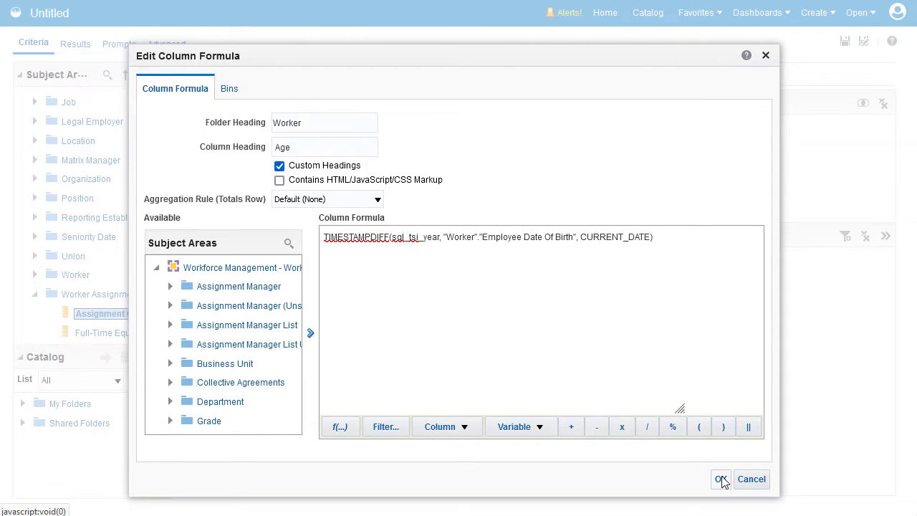
pyautogui.click(720, 479)
pyautogui.click(75, 44)
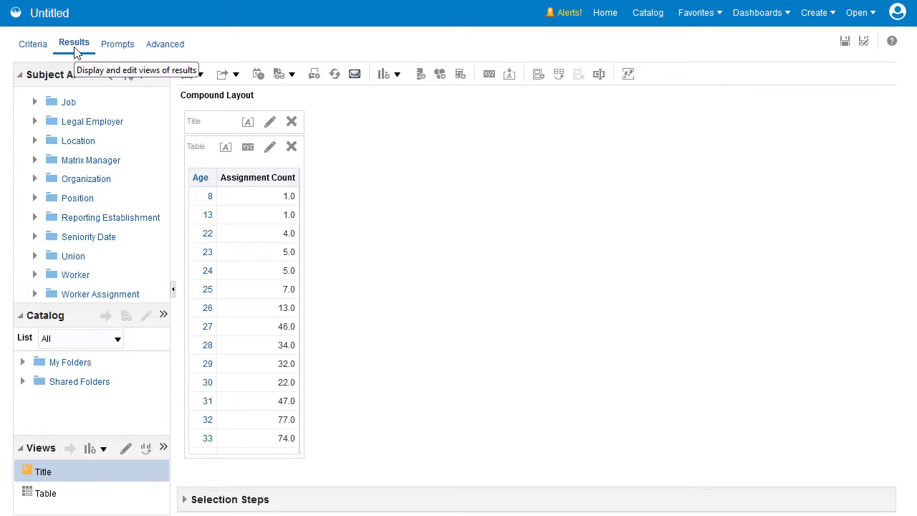
# Return to Criteria and open Edit Formula for the Age column.
pyautogui.click(36, 45)
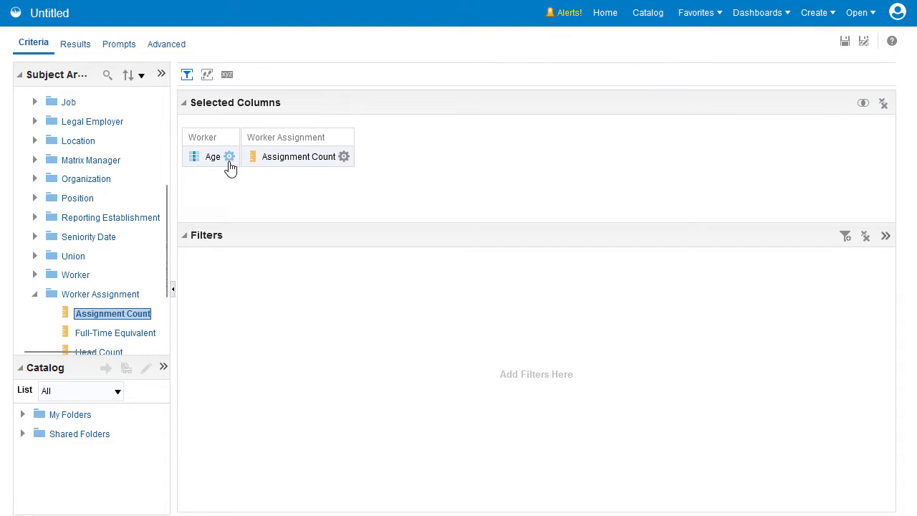
pyautogui.click(229, 163)
pyautogui.click(261, 201)
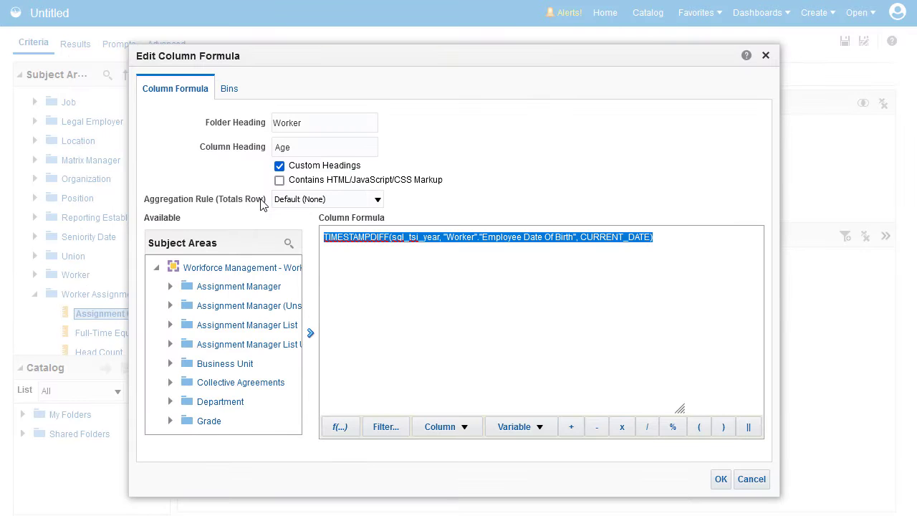
# Add age bins 0-25 (less than 25) and 25-45 (between 25 and 45).
pyautogui.click(228, 90)
pyautogui.click(164, 315)
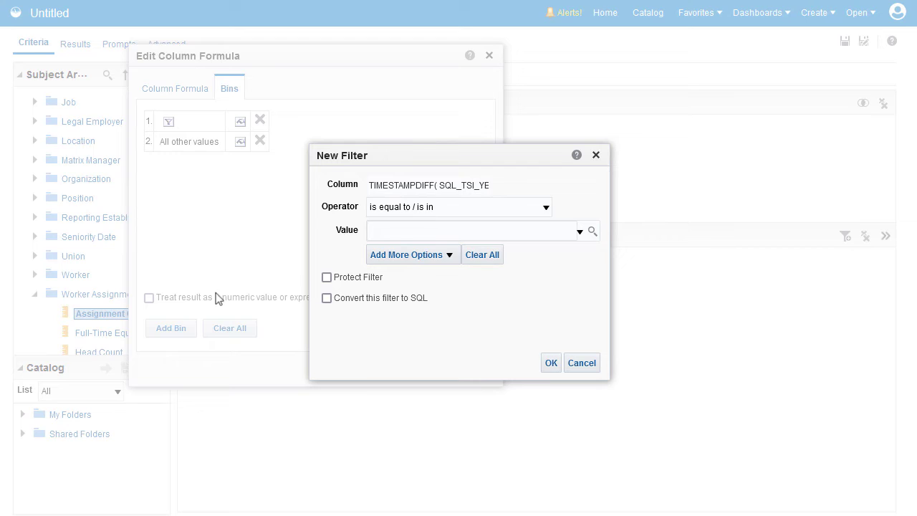
pyautogui.click(486, 208)
pyautogui.click(438, 257)
pyautogui.click(551, 364)
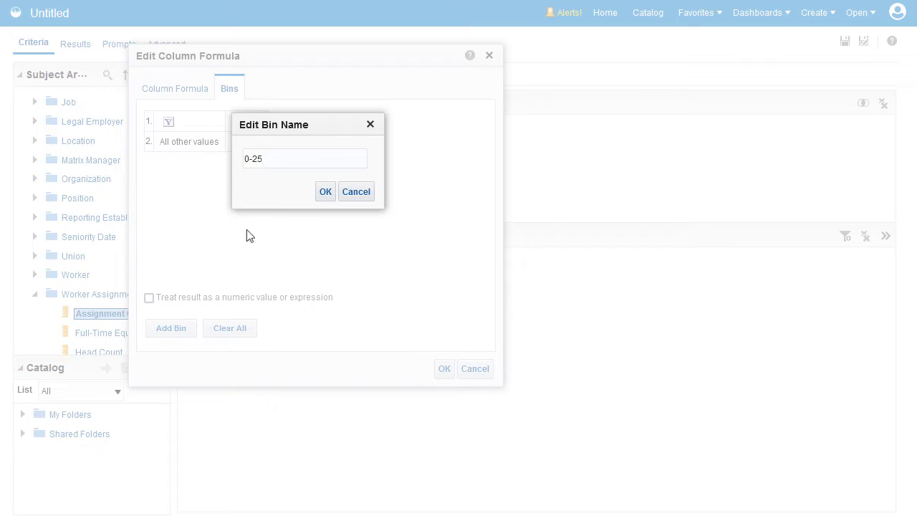
pyautogui.click(325, 191)
pyautogui.click(171, 328)
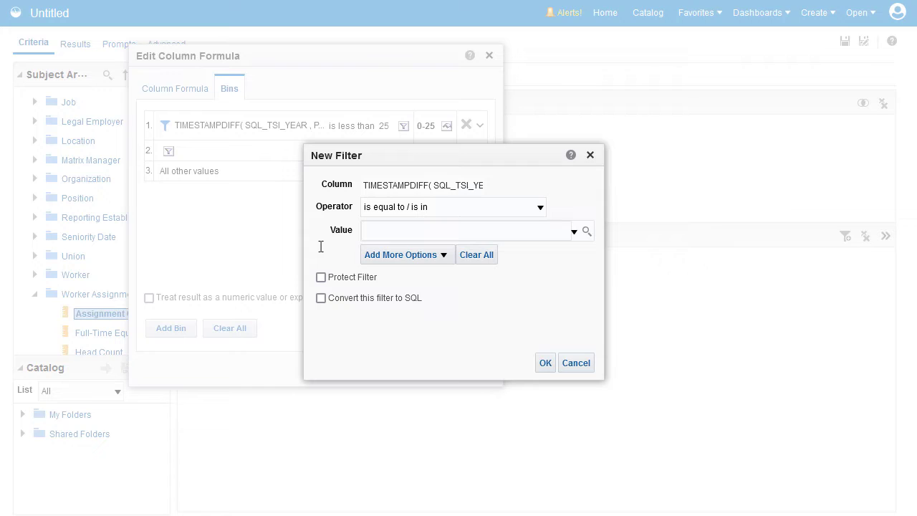
pyautogui.click(398, 209)
pyautogui.click(388, 324)
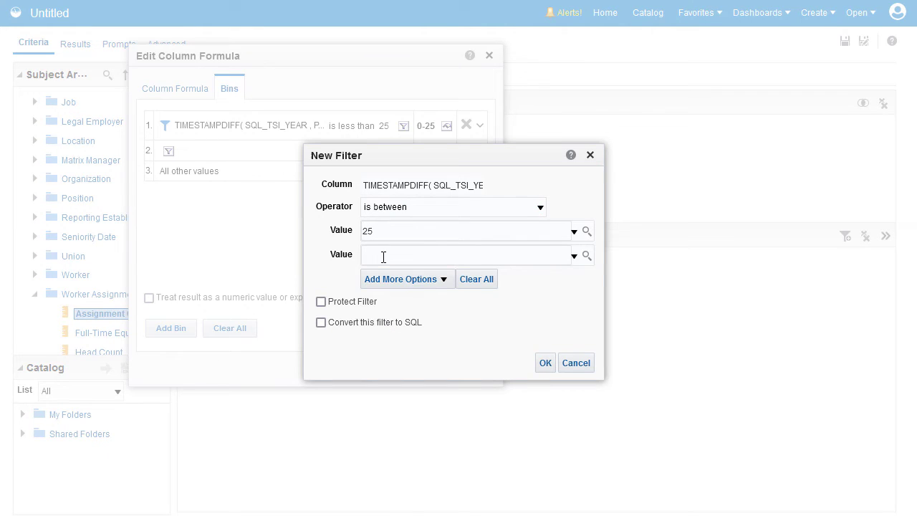
pyautogui.write('45')
pyautogui.click(545, 363)
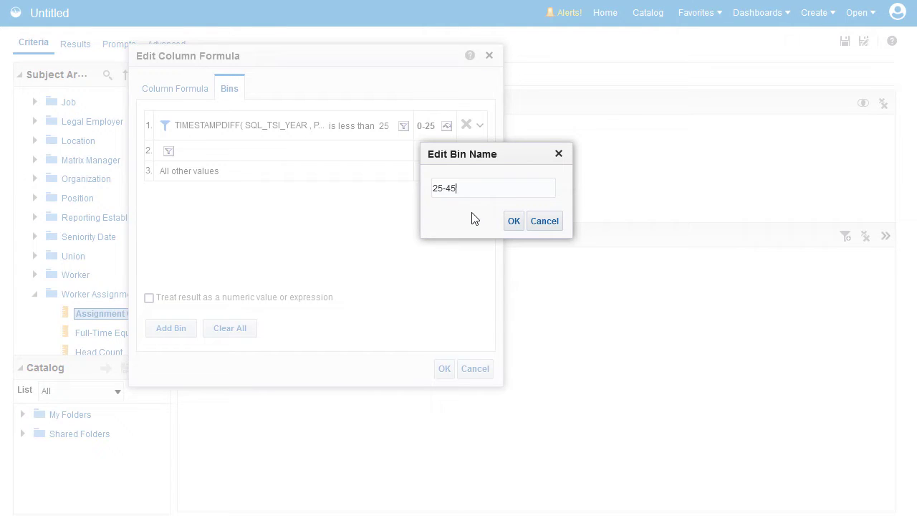
pyautogui.click(512, 222)
# Add bins 46-65 and 66+ (over 65), and label all other values 'No Date of Birth'.
pyautogui.click(179, 327)
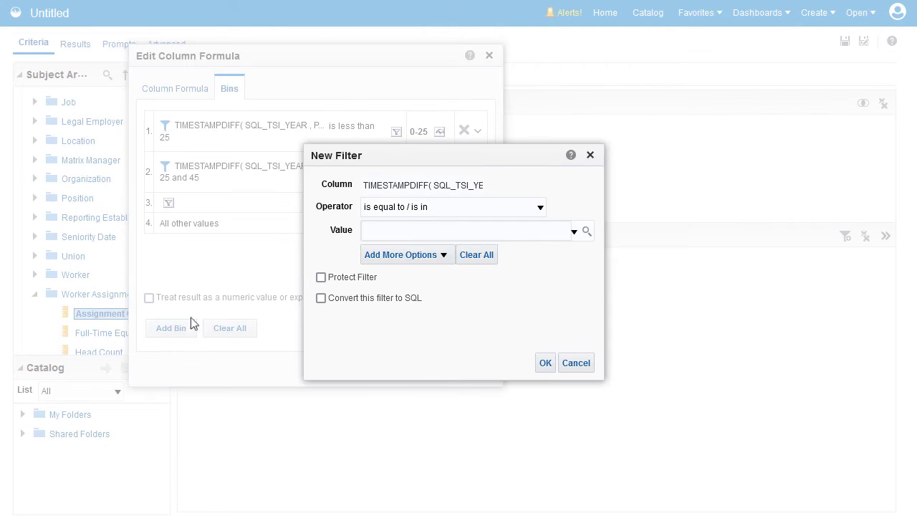
pyautogui.click(405, 208)
pyautogui.click(399, 322)
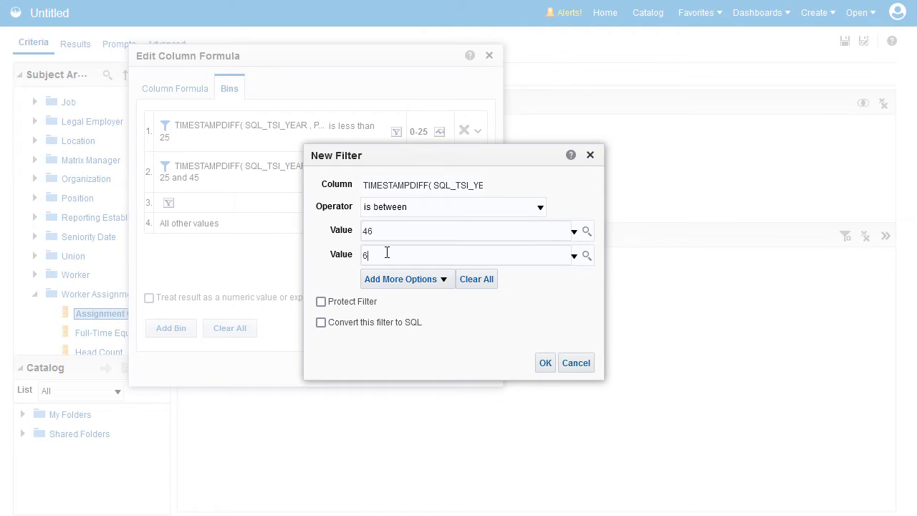
pyautogui.write('5')
pyautogui.click(545, 363)
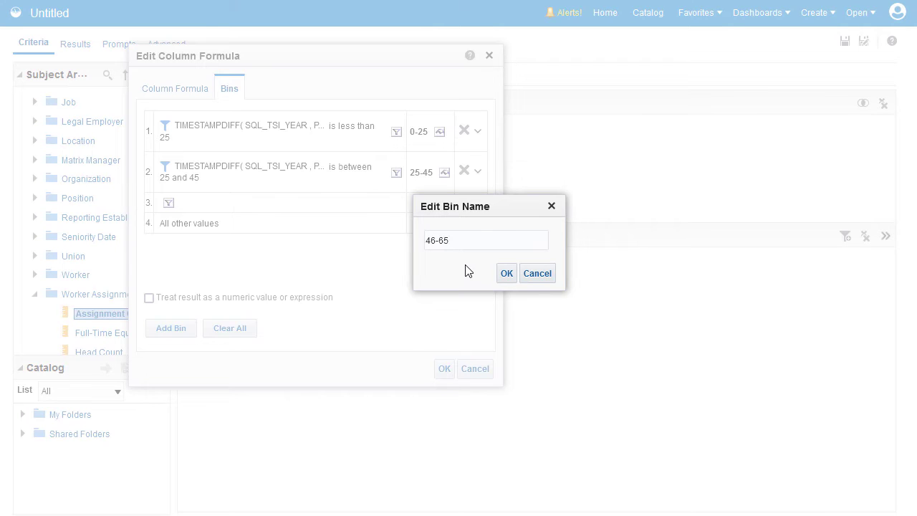
pyautogui.click(505, 273)
pyautogui.click(179, 332)
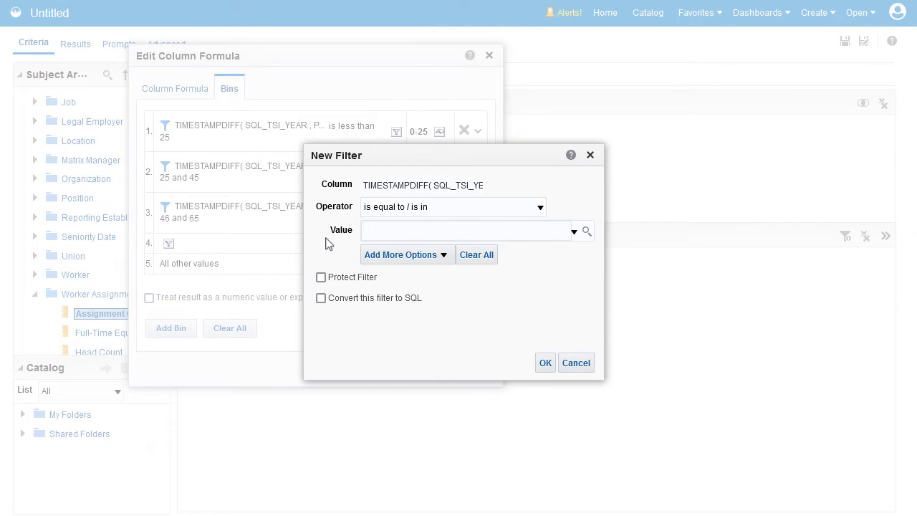
pyautogui.click(372, 213)
pyautogui.click(378, 243)
pyautogui.click(544, 363)
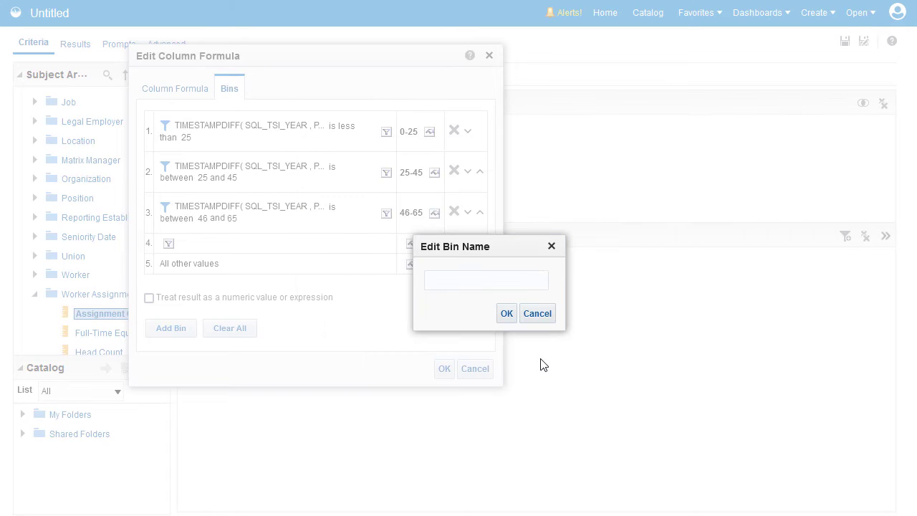
pyautogui.click(509, 313)
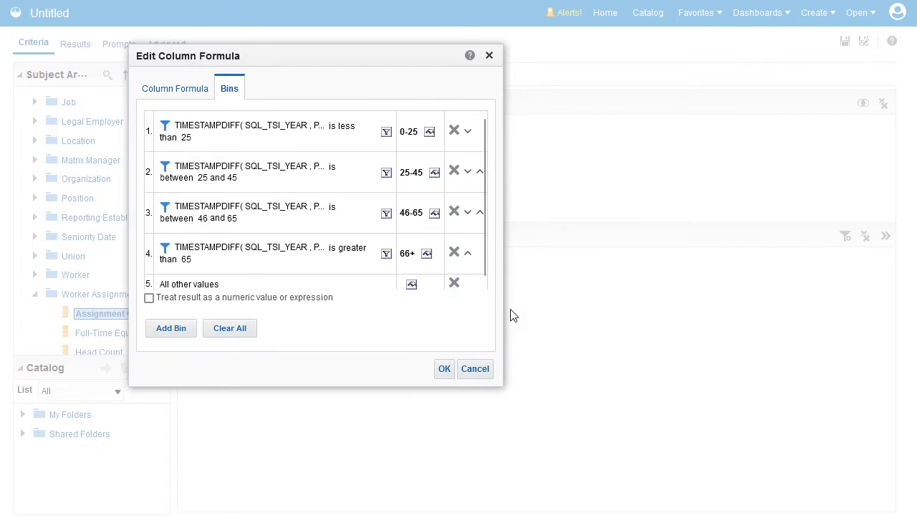
pyautogui.click(415, 284)
pyautogui.write('No Date of Birth')
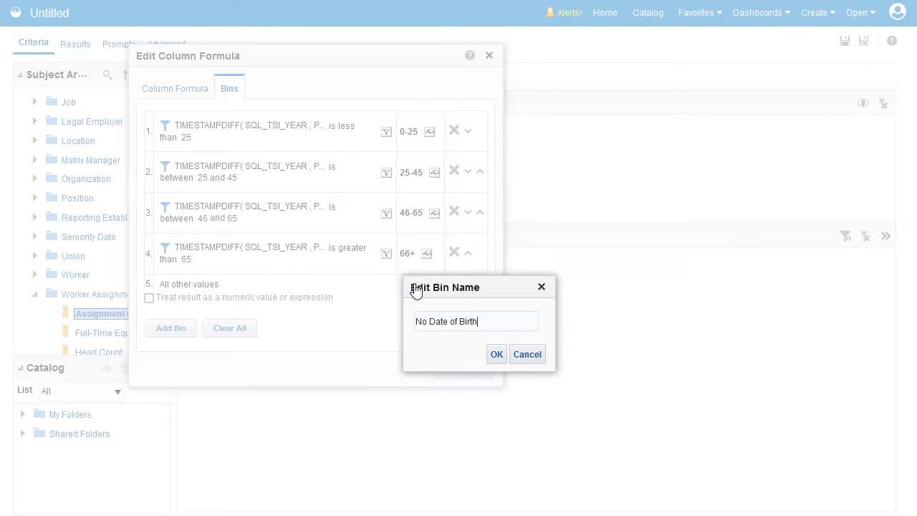
pyautogui.click(495, 353)
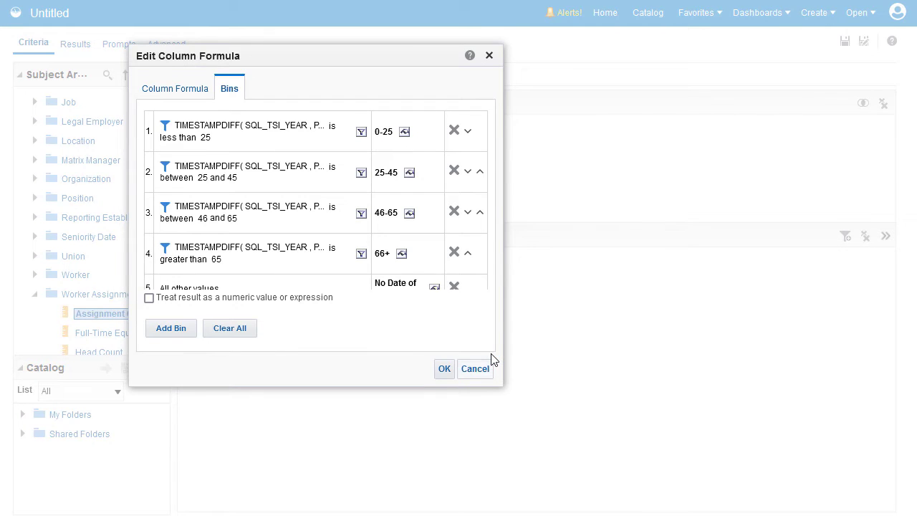
# Apply the bins, head the column 'Age Band', and preview the counts per band.
pyautogui.click(445, 370)
pyautogui.click(229, 156)
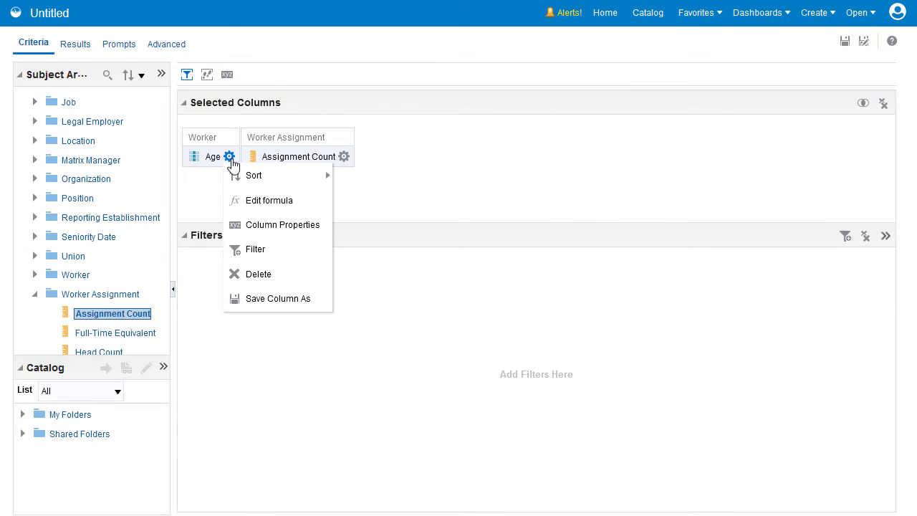
pyautogui.click(267, 203)
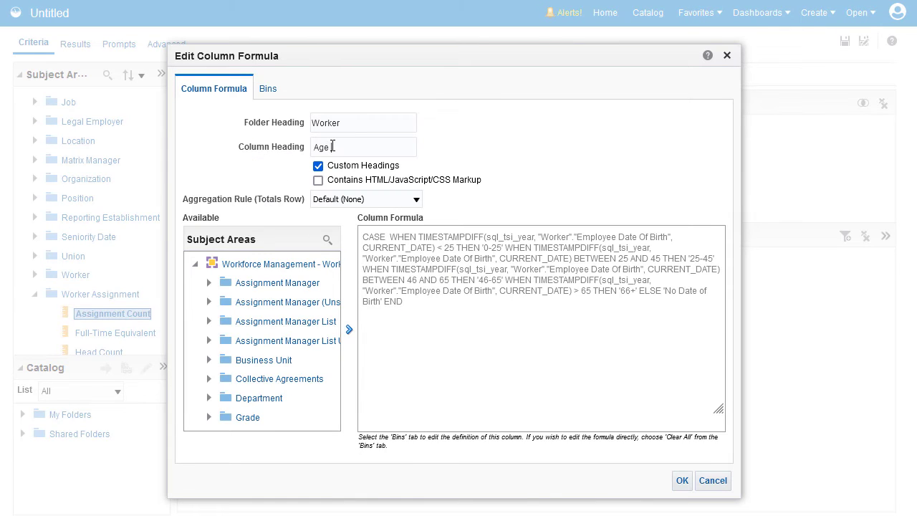
pyautogui.click(681, 481)
pyautogui.click(74, 45)
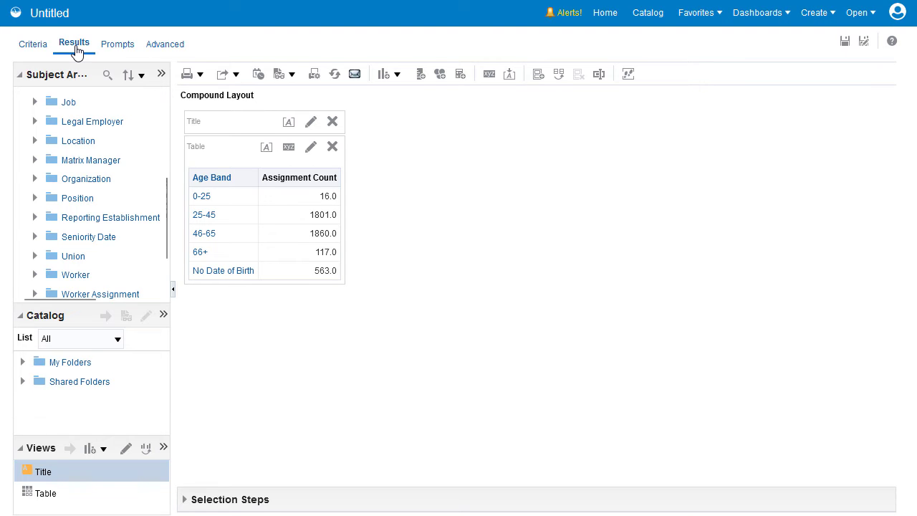
pyautogui.click(35, 48)
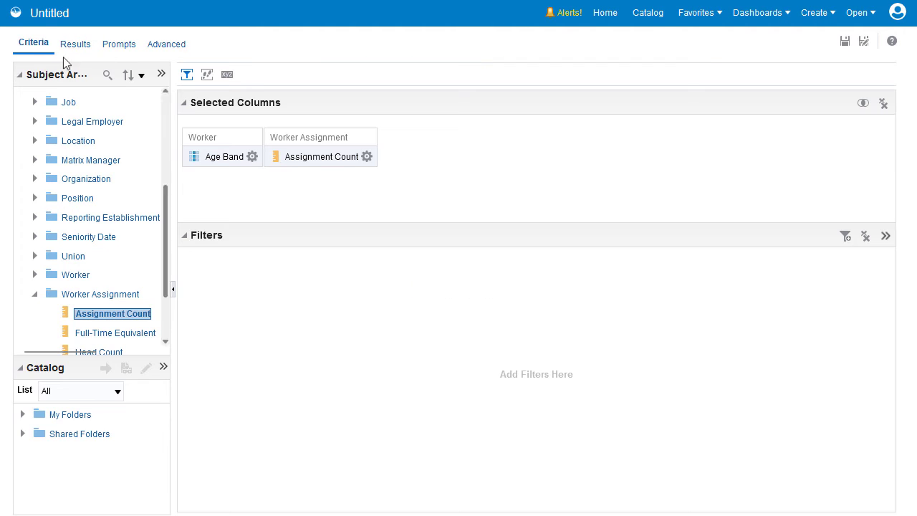
# Set Age Band's heading and value primary interactions to None, then preview the results.
pyautogui.click(251, 156)
pyautogui.click(294, 229)
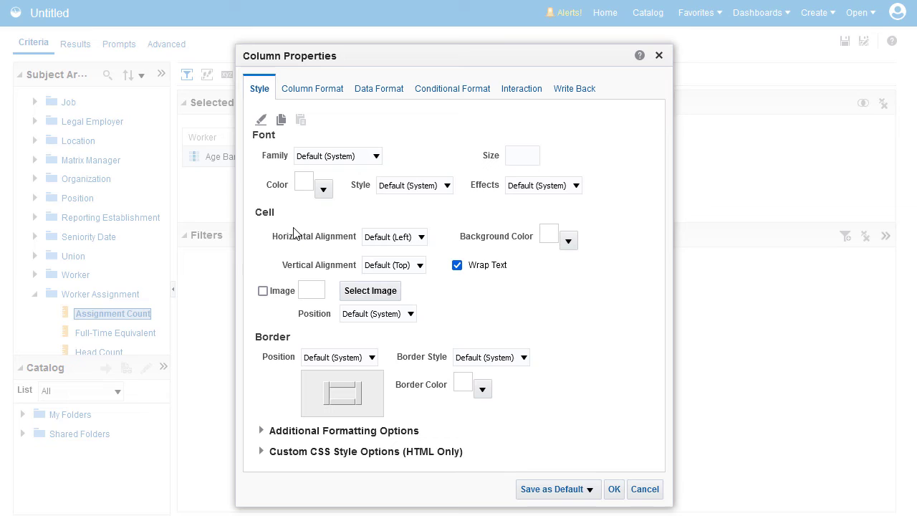
pyautogui.click(511, 92)
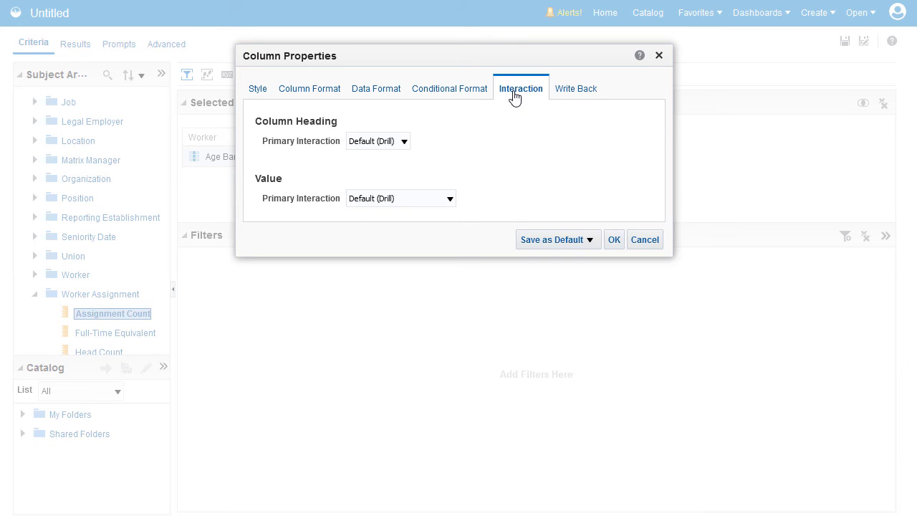
pyautogui.click(403, 141)
pyautogui.click(392, 176)
pyautogui.click(392, 199)
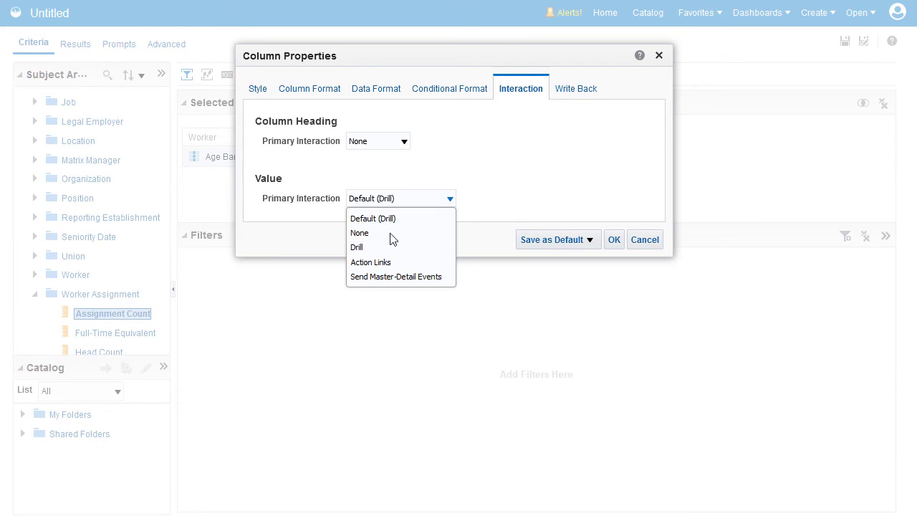
pyautogui.click(392, 232)
pyautogui.click(614, 240)
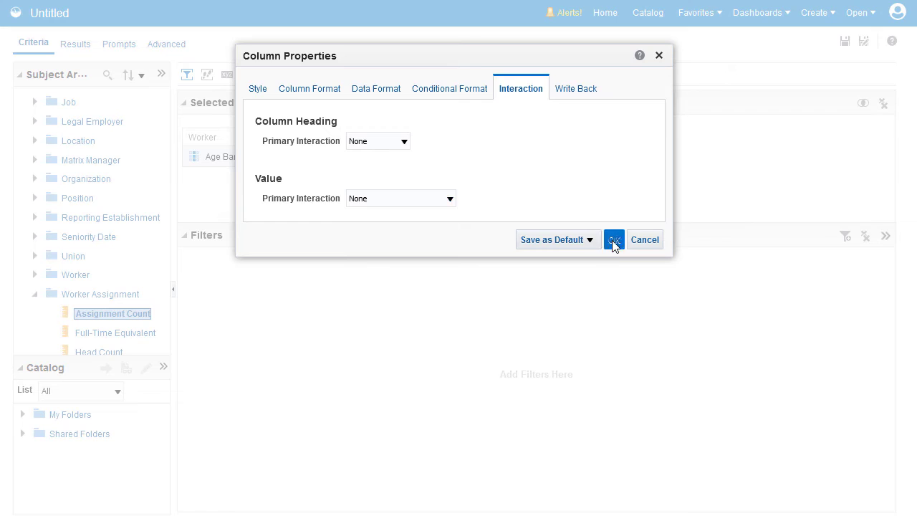
pyautogui.click(85, 45)
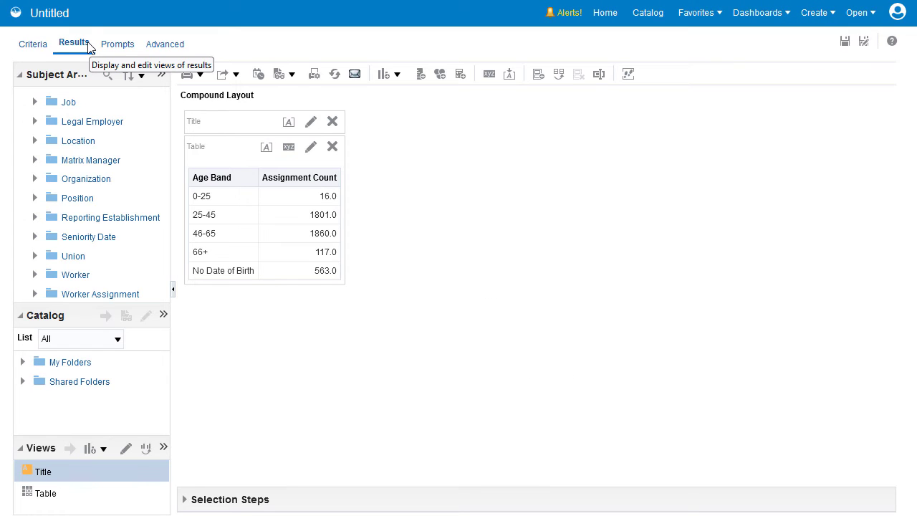
pyautogui.click(36, 45)
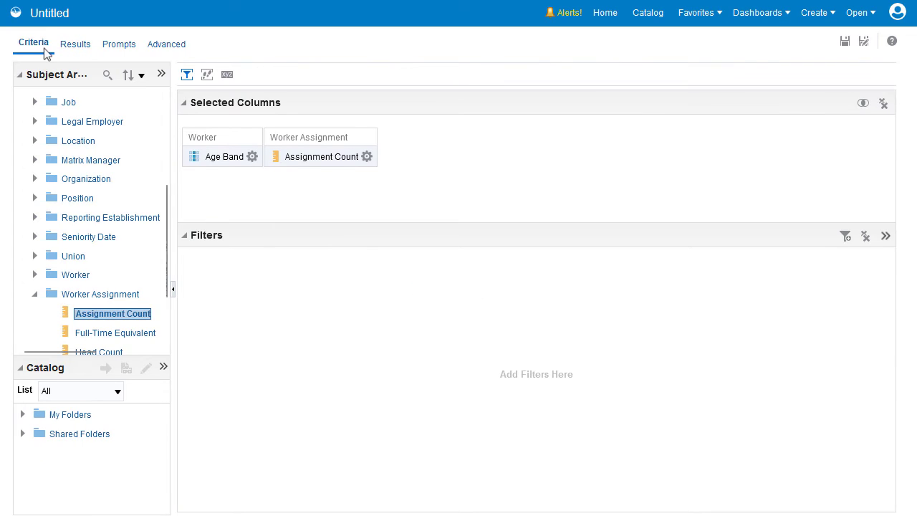
# Save the Age Band column to Shared Folders/Custom/Subject Area Contents and confirm it in the Catalog.
pyautogui.click(251, 157)
pyautogui.click(313, 303)
pyautogui.click(289, 227)
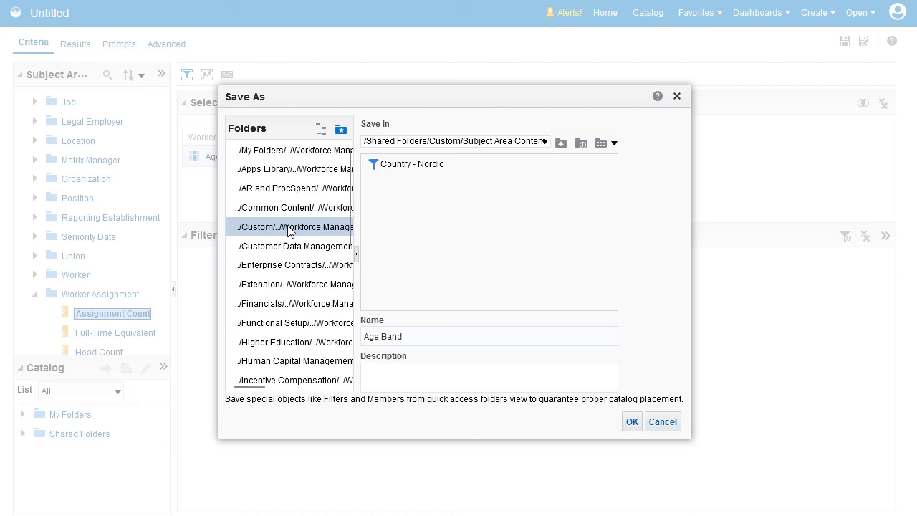
pyautogui.click(561, 143)
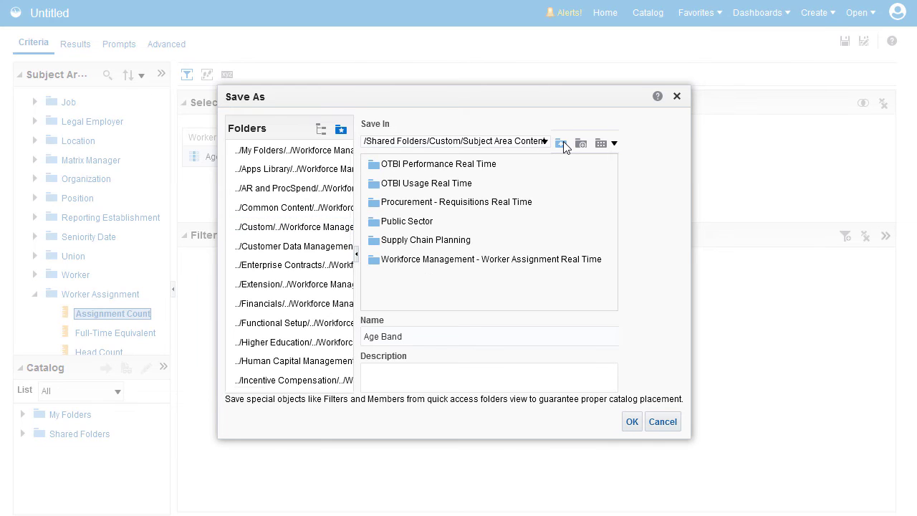
pyautogui.click(631, 421)
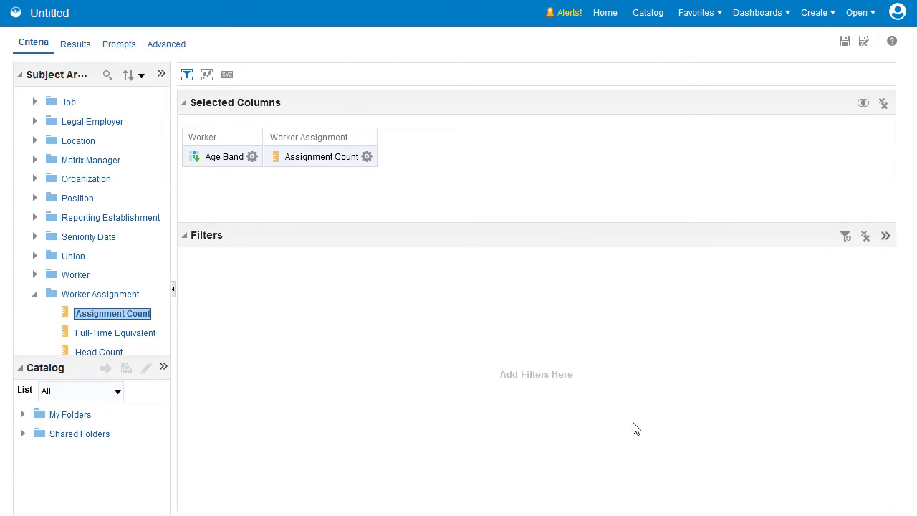
pyautogui.click(22, 435)
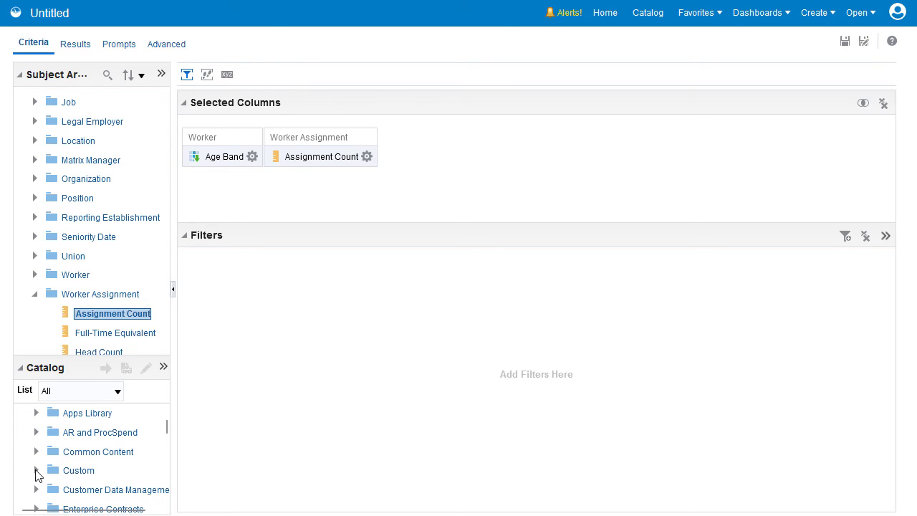
pyautogui.click(36, 470)
pyautogui.click(49, 490)
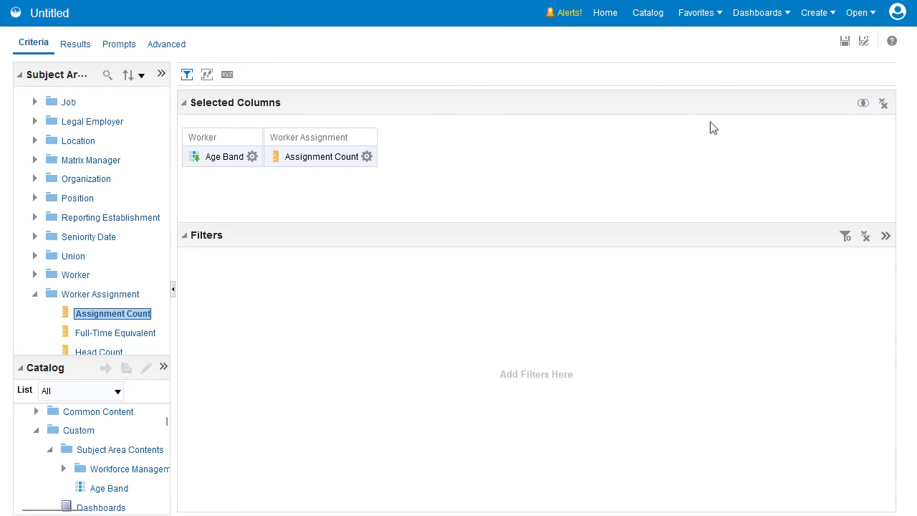
# Save the analysis as 'Age Band Summary' in Custom > HCM > HCM Other Reports.
pyautogui.click(865, 42)
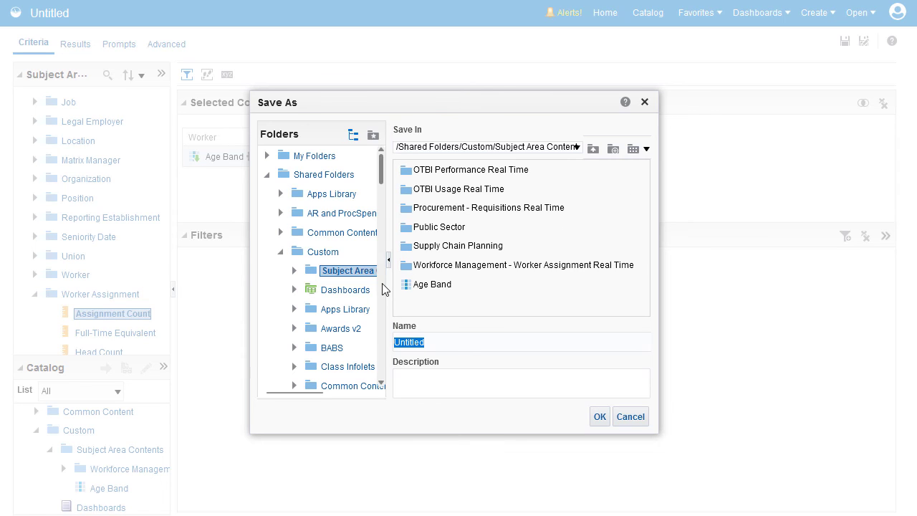
pyautogui.moveTo(382, 179); pyautogui.dragTo(389, 254)
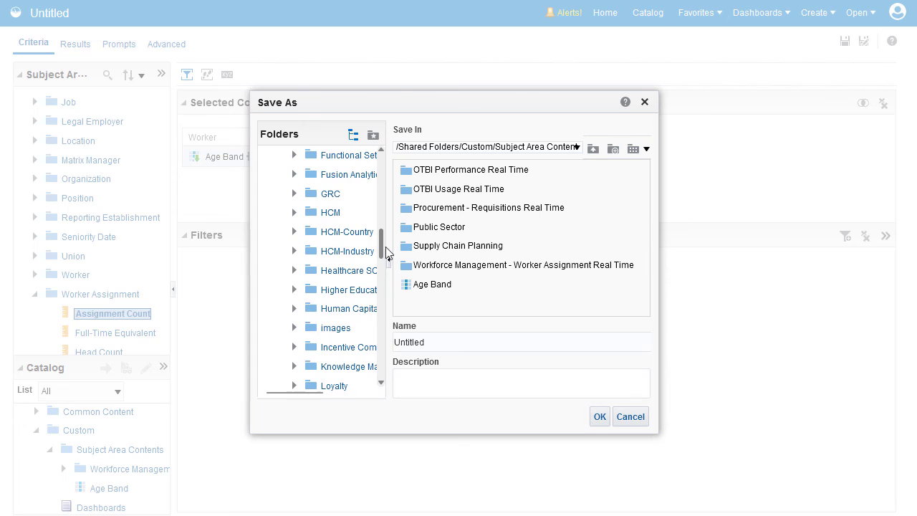
pyautogui.click(292, 214)
pyautogui.click(340, 347)
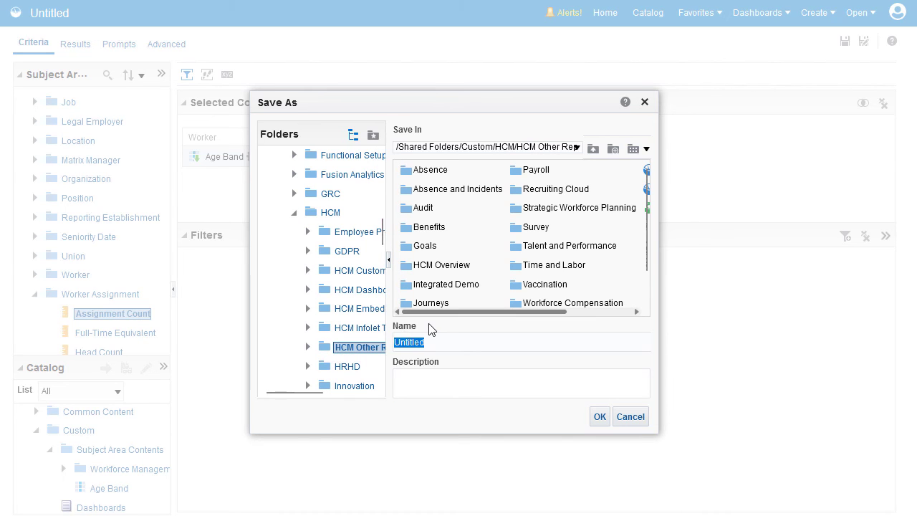
pyautogui.write('Age Band Summary')
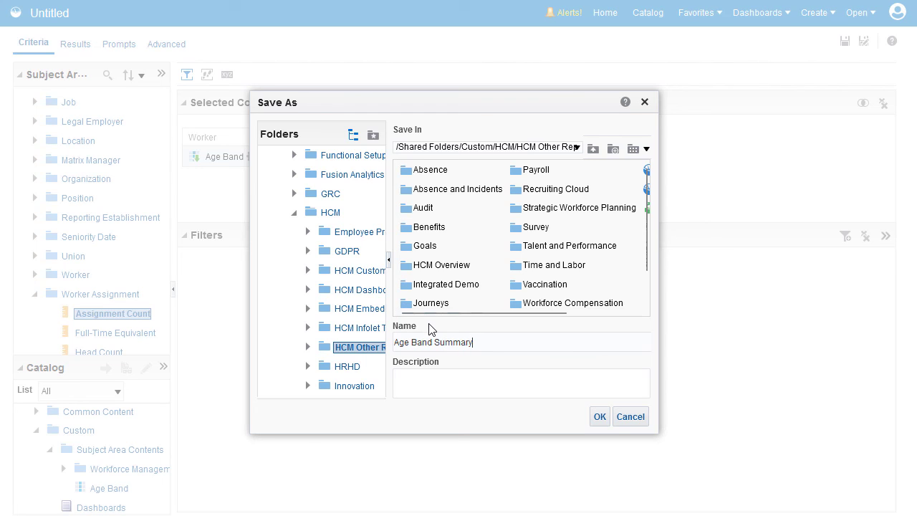
pyautogui.click(599, 419)
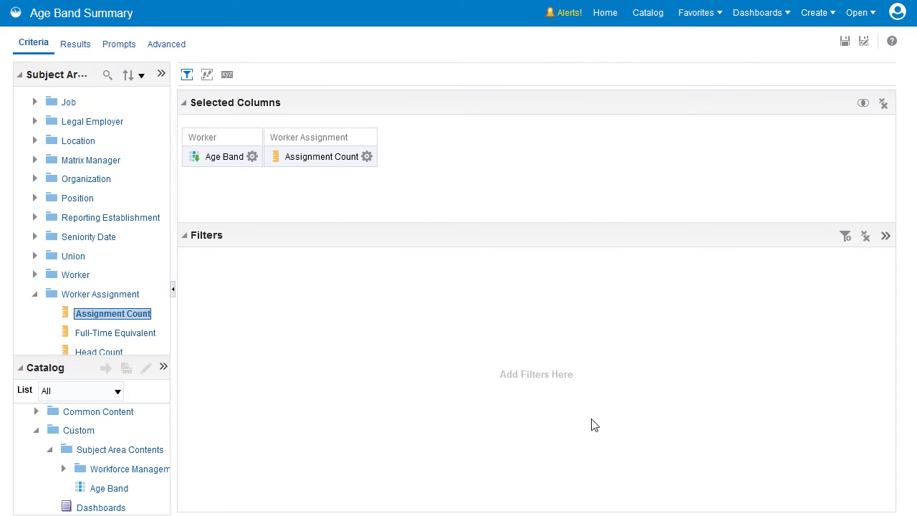